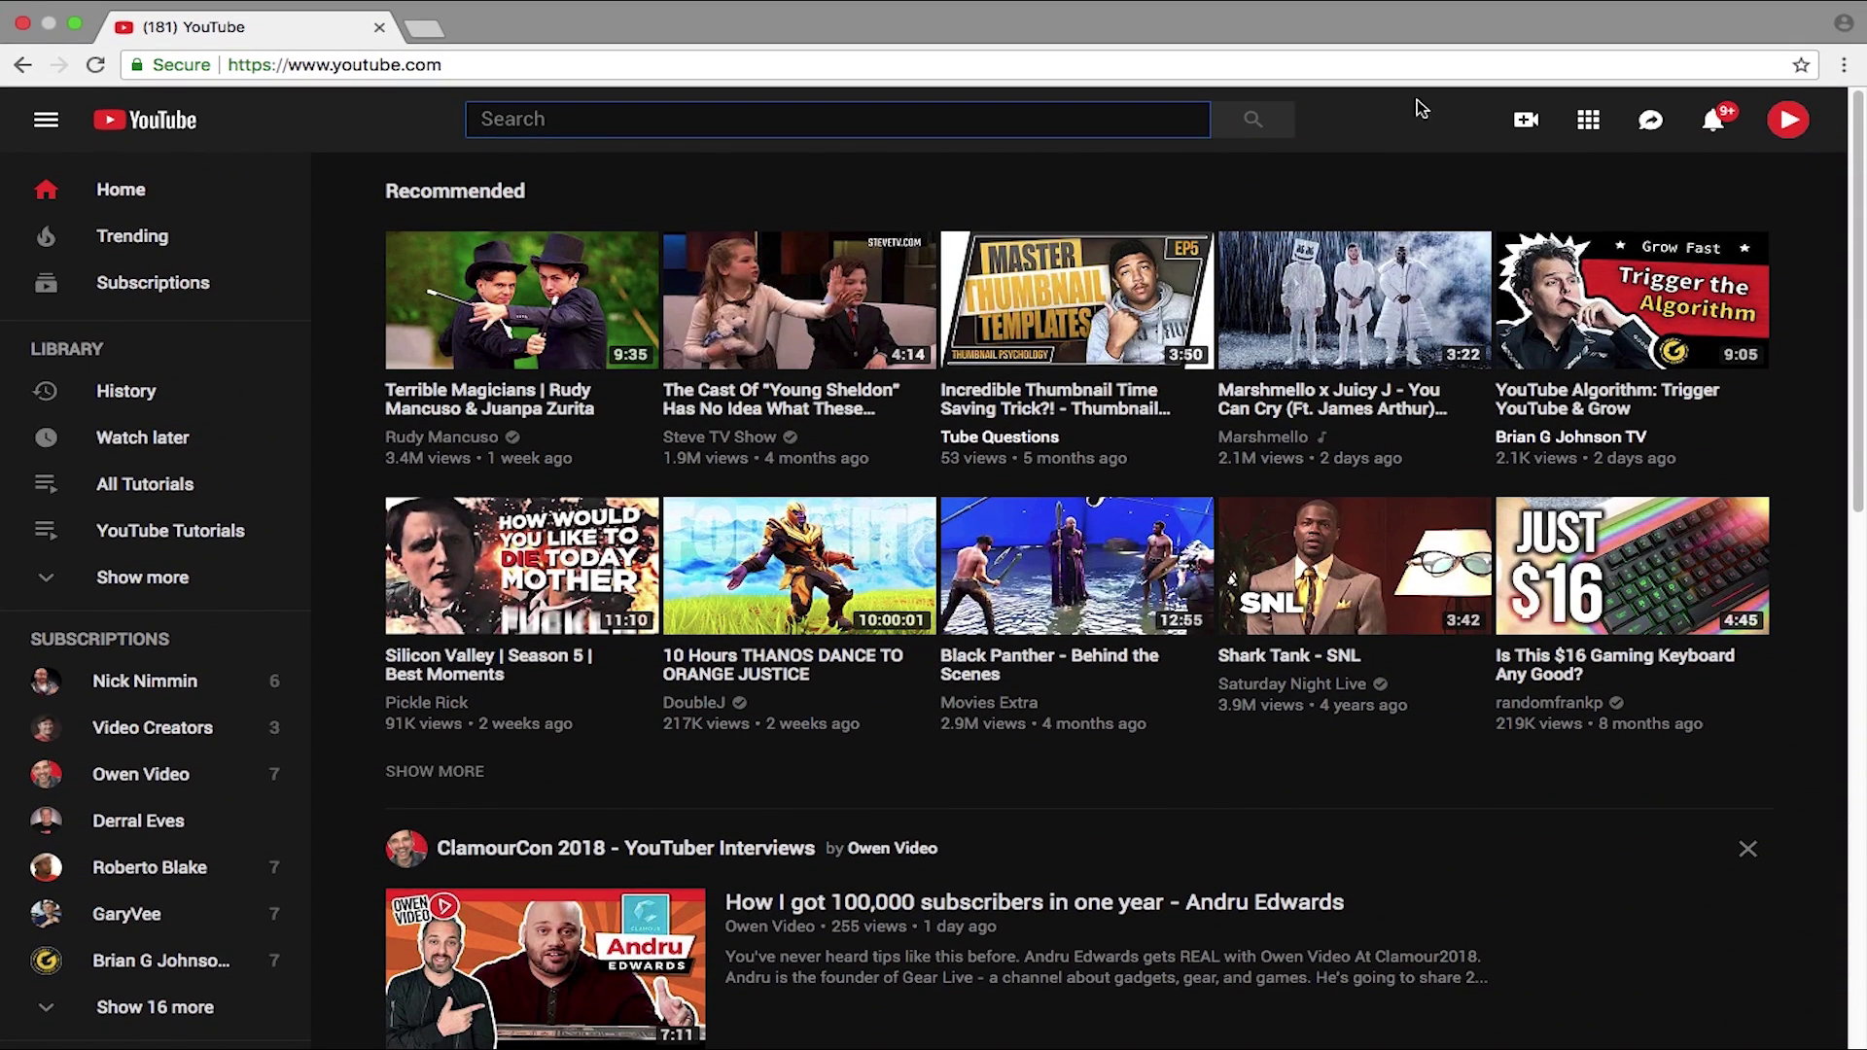
Go from the account menu into Creator Studio's Video Manager to list all 41 uploads
left_click(1787, 122)
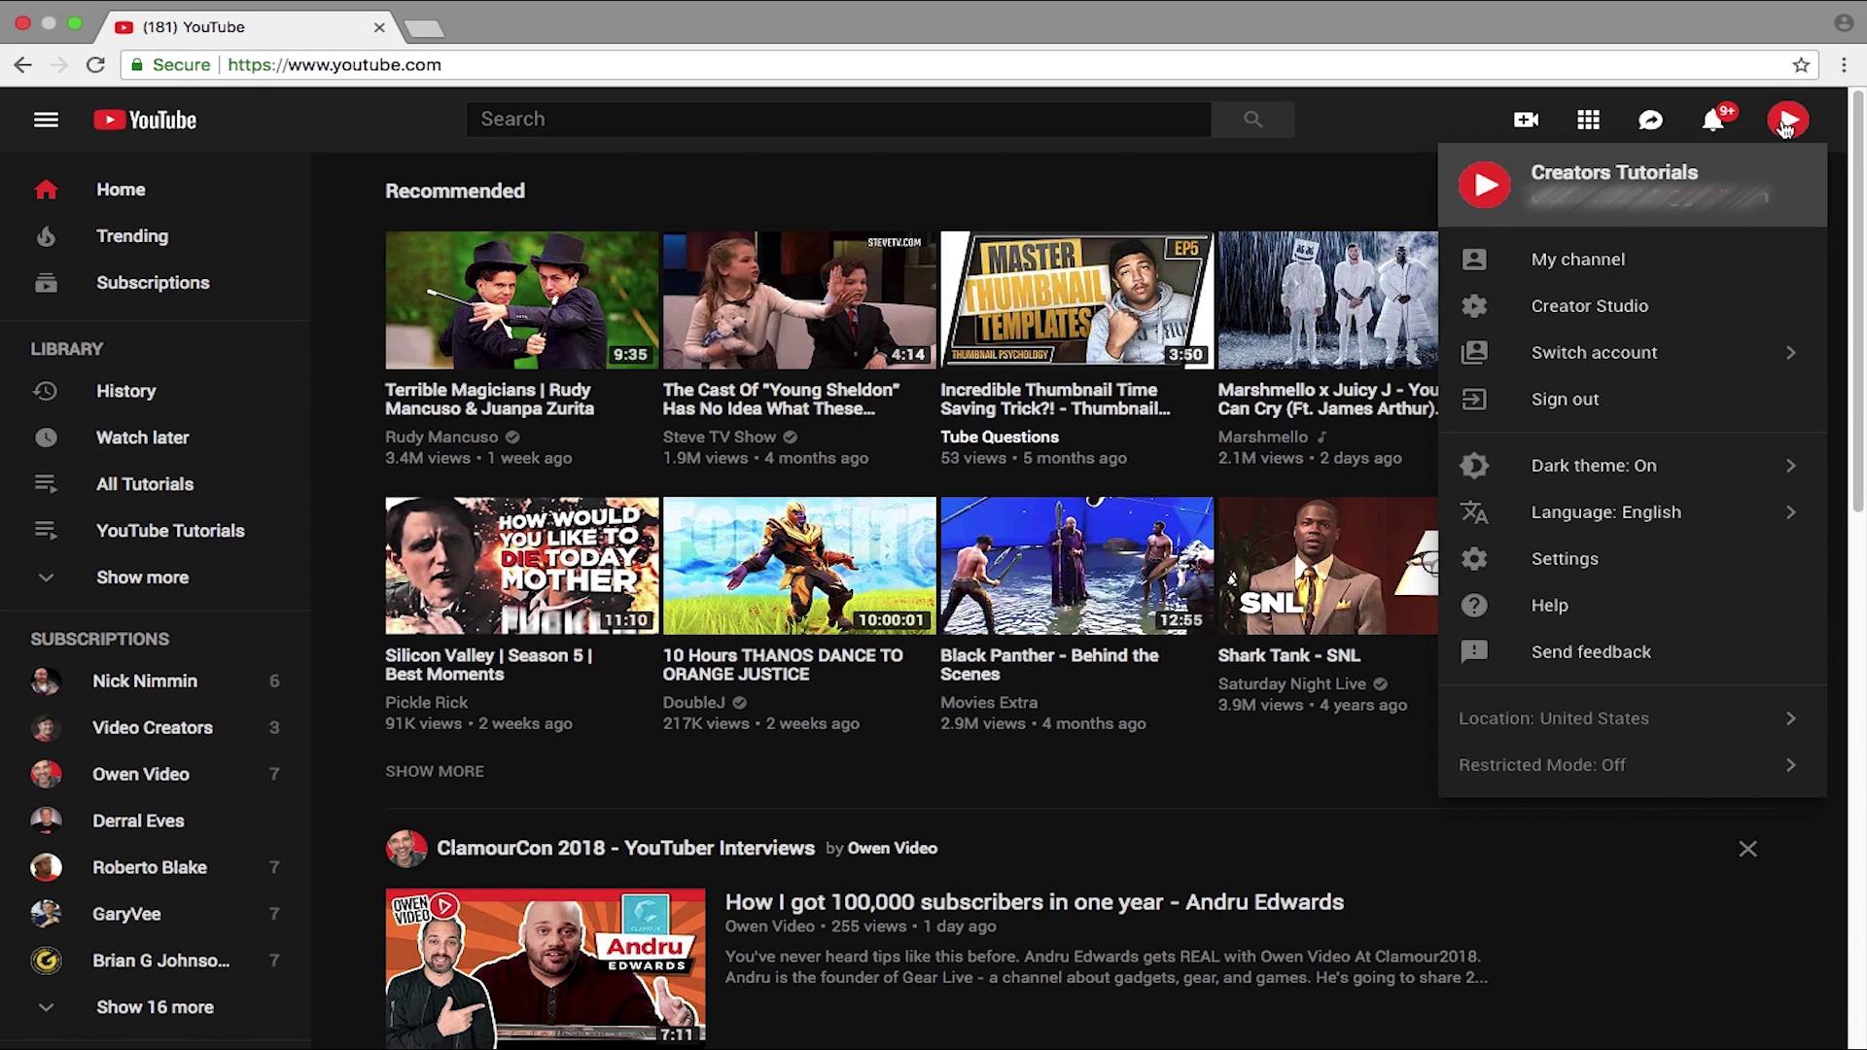
left_click(1723, 309)
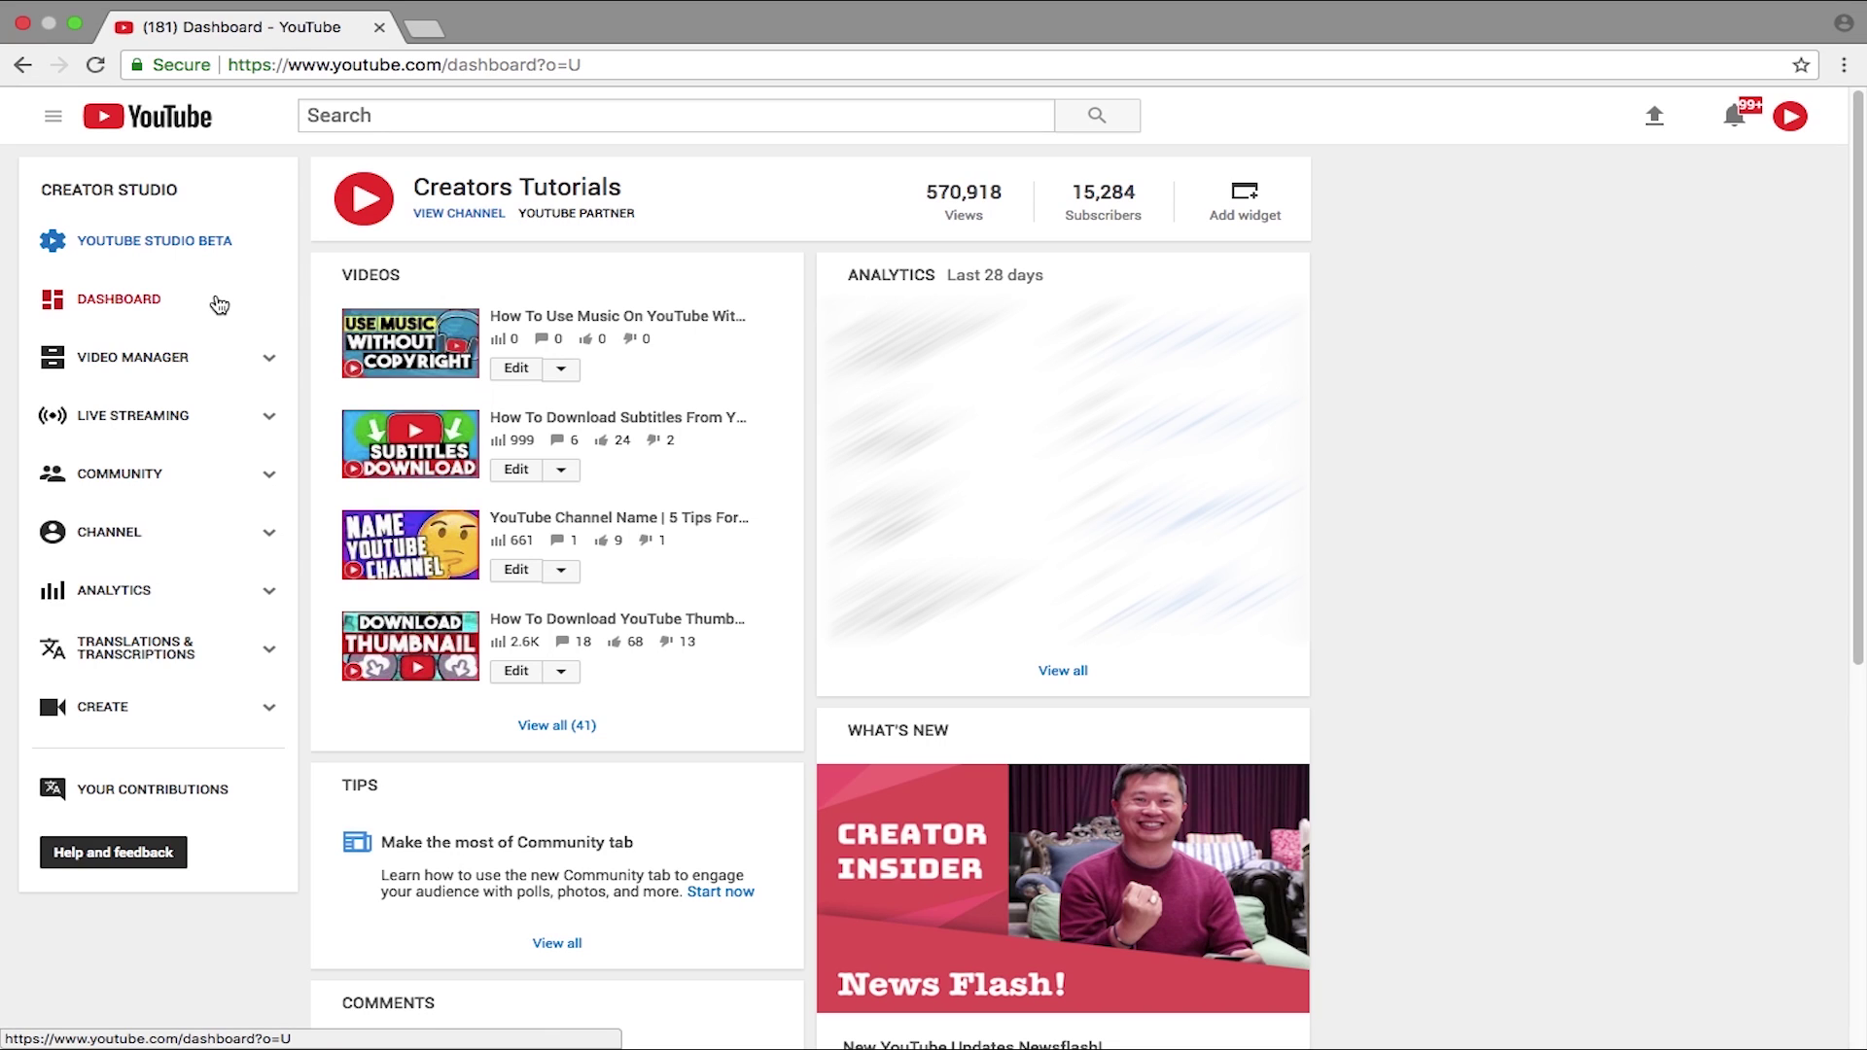
left_click(204, 354)
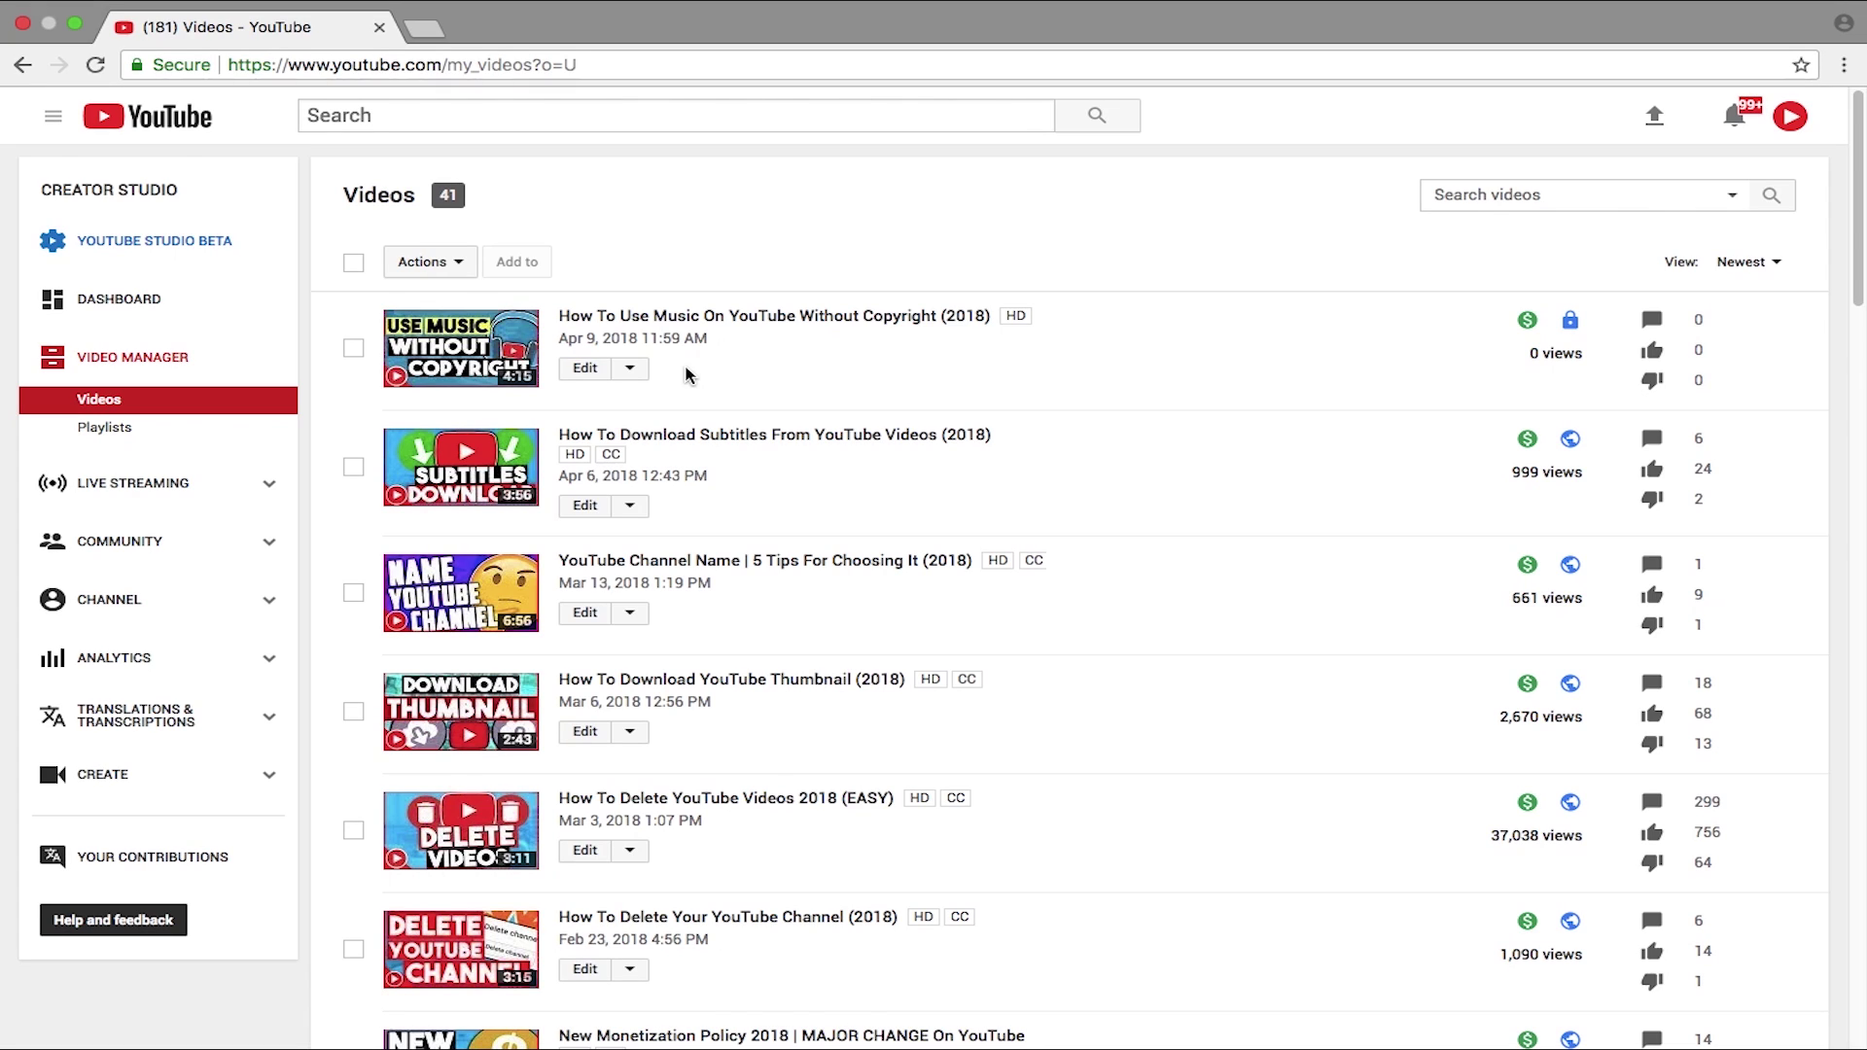
Open 'How To Use Music On YouTube Without Copyright (2018)' for editing and expand its Private visibility dropdown
left_click(574, 376)
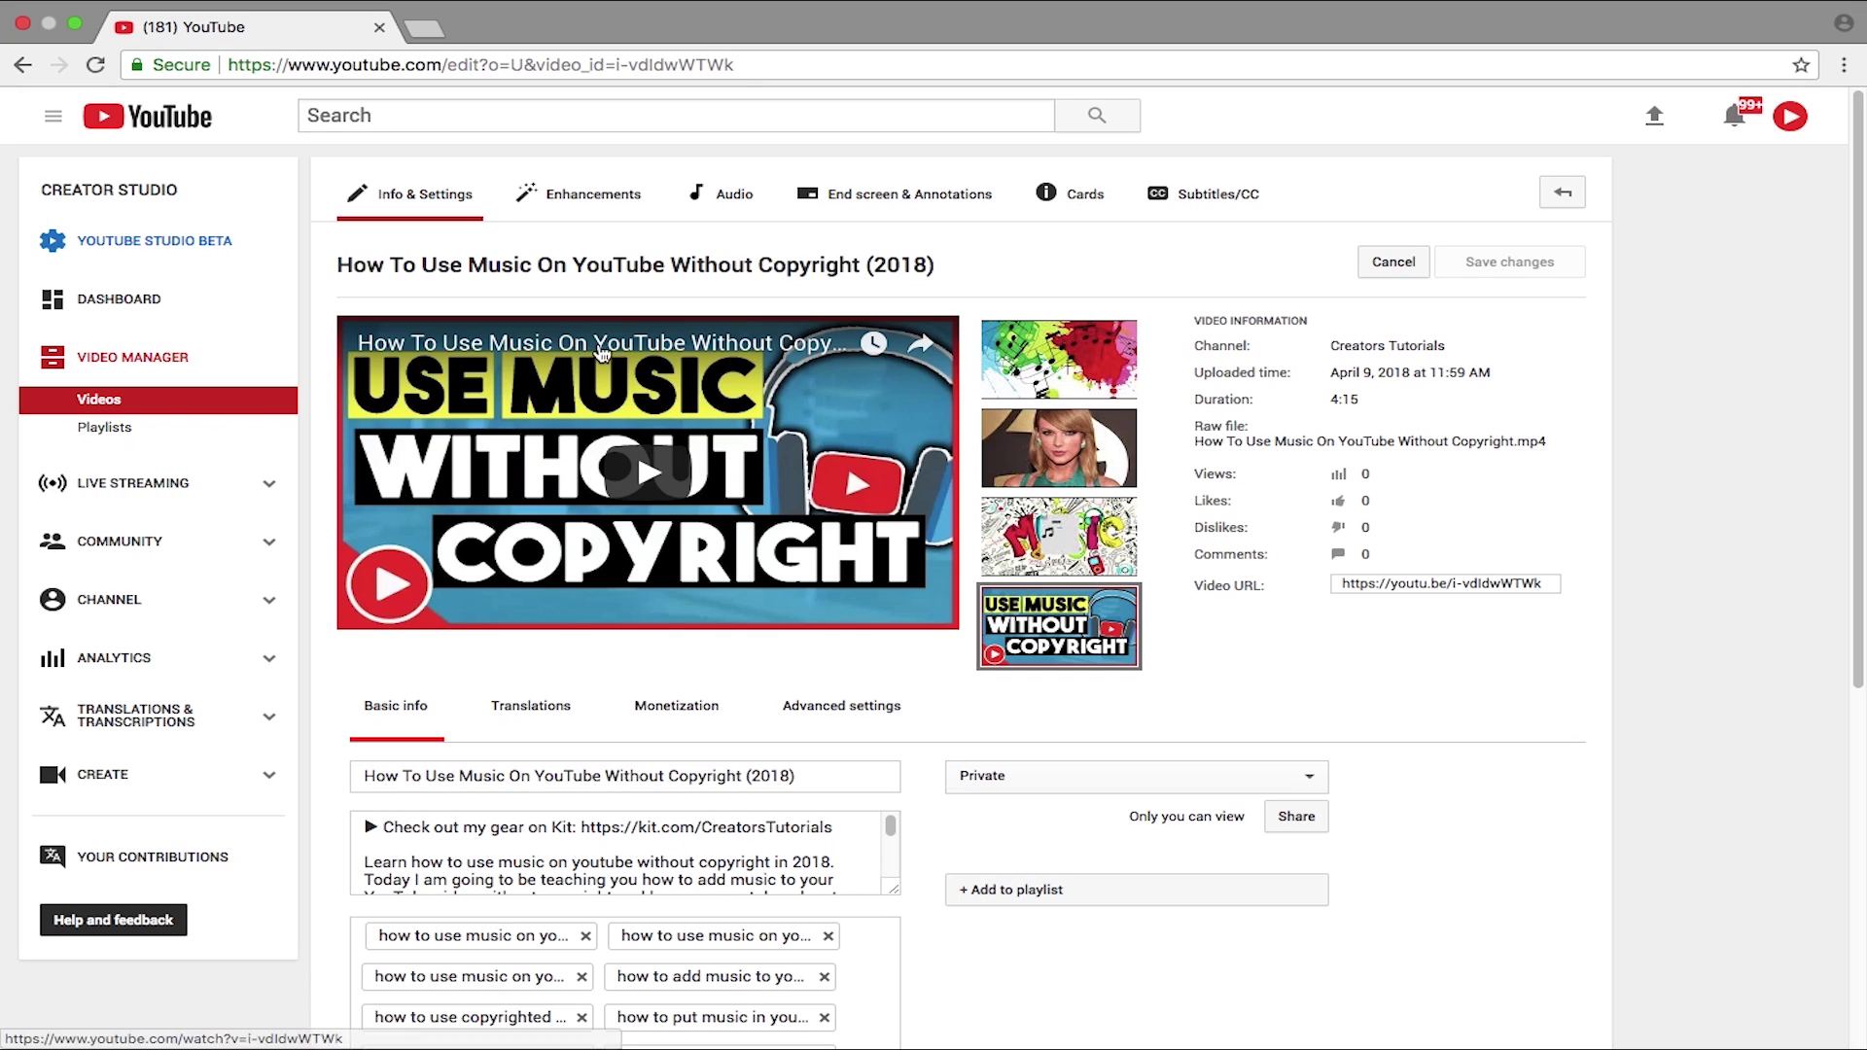
left_click(982, 781)
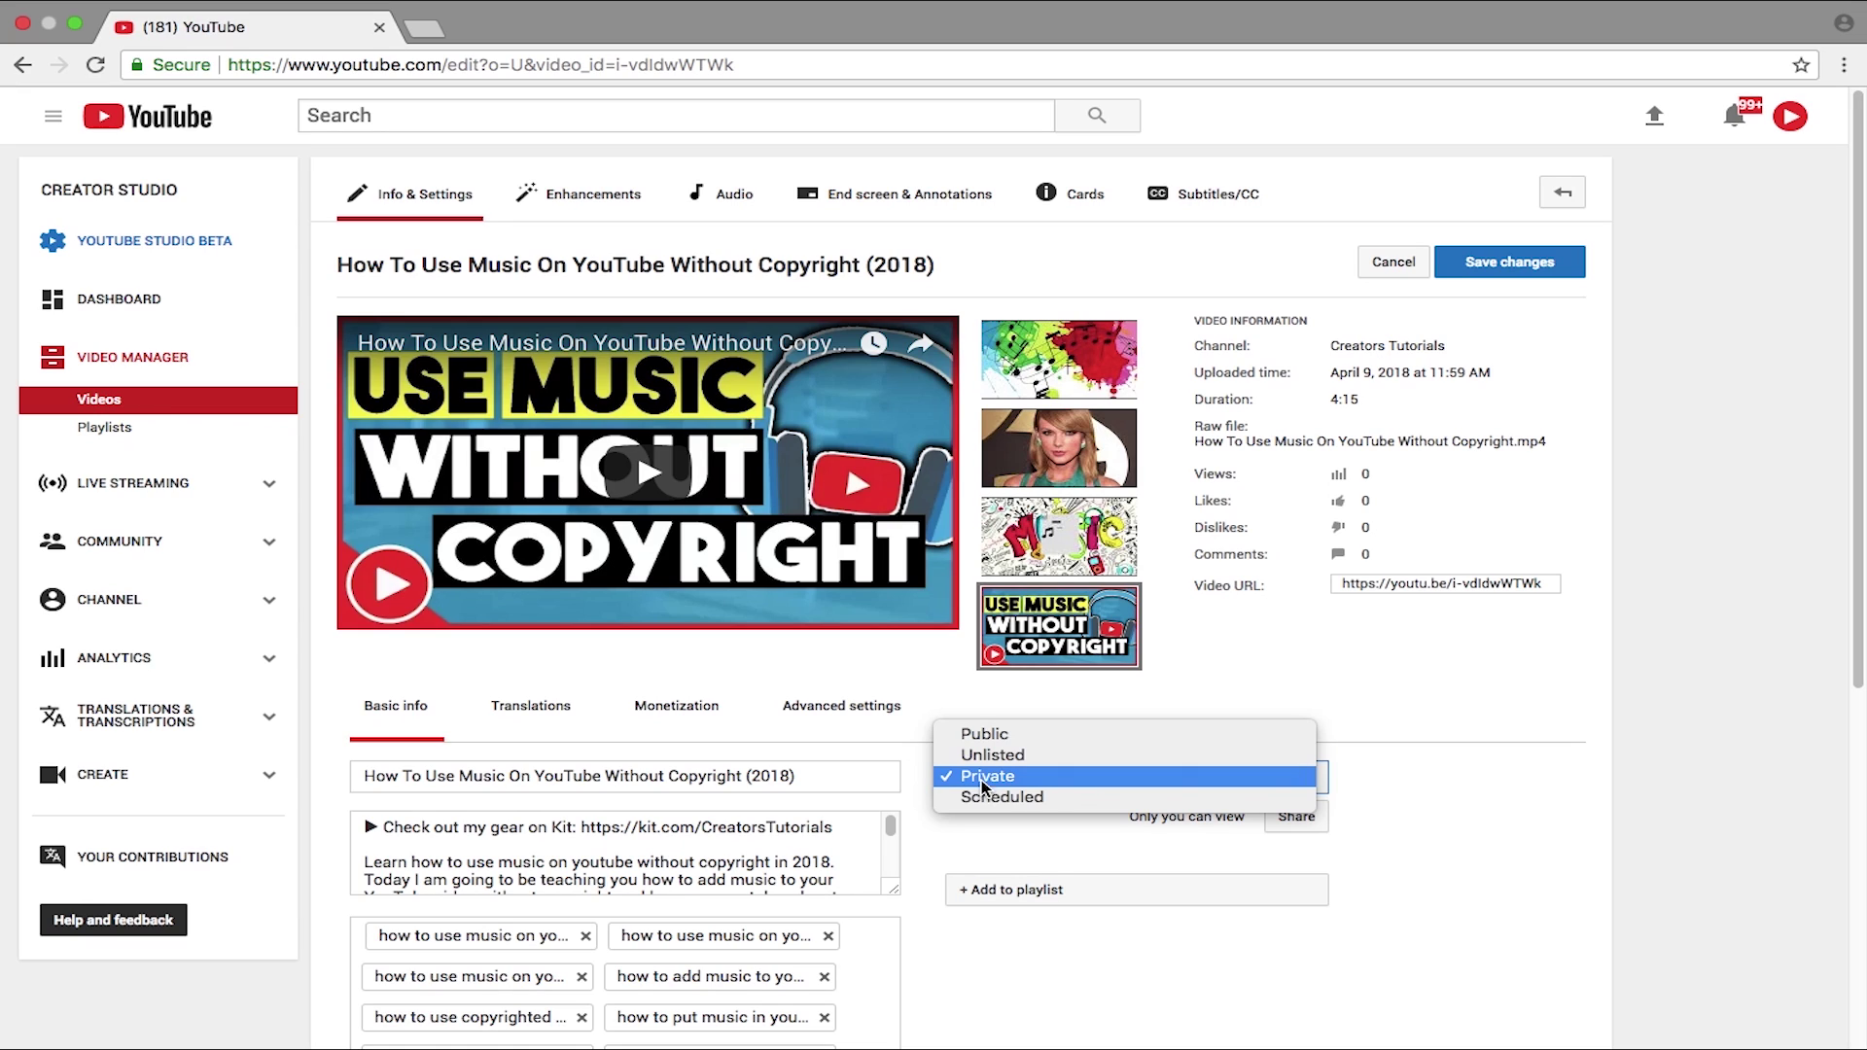
Change the video's visibility from Private to Unlisted and save the change
left_click(987, 756)
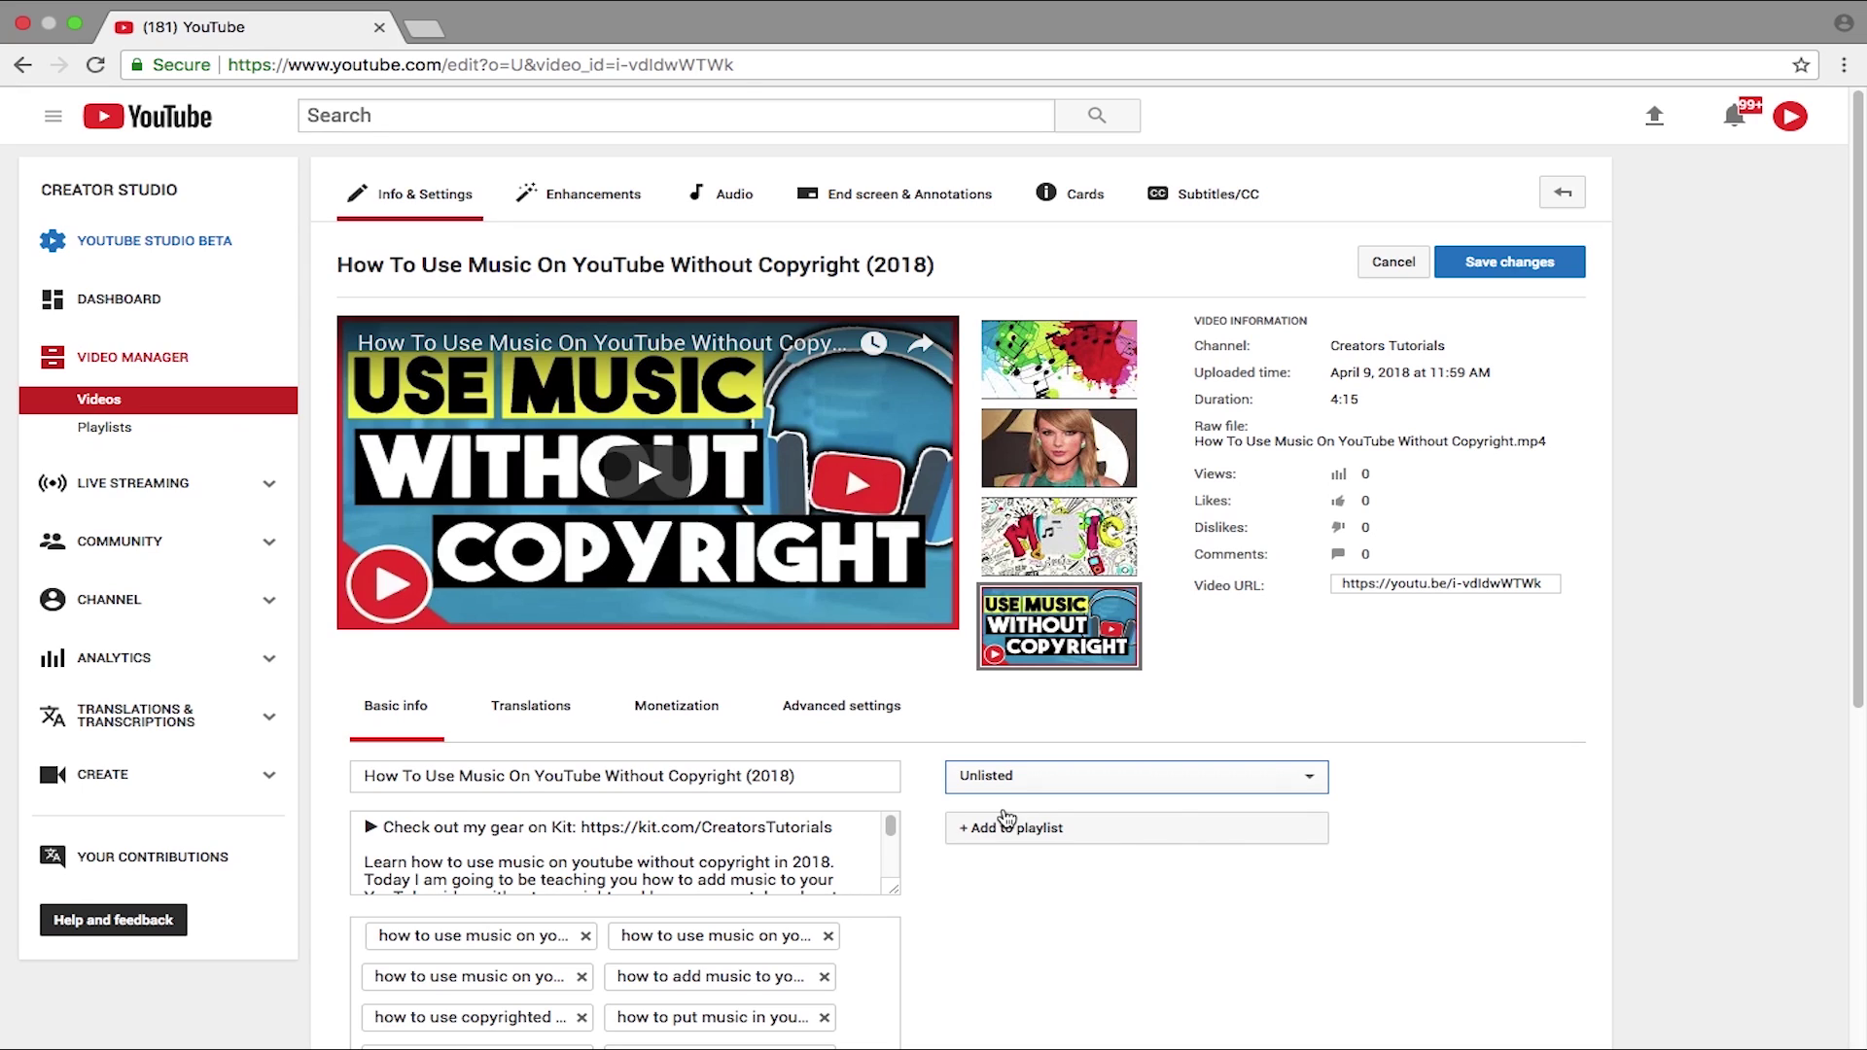
left_click(1520, 263)
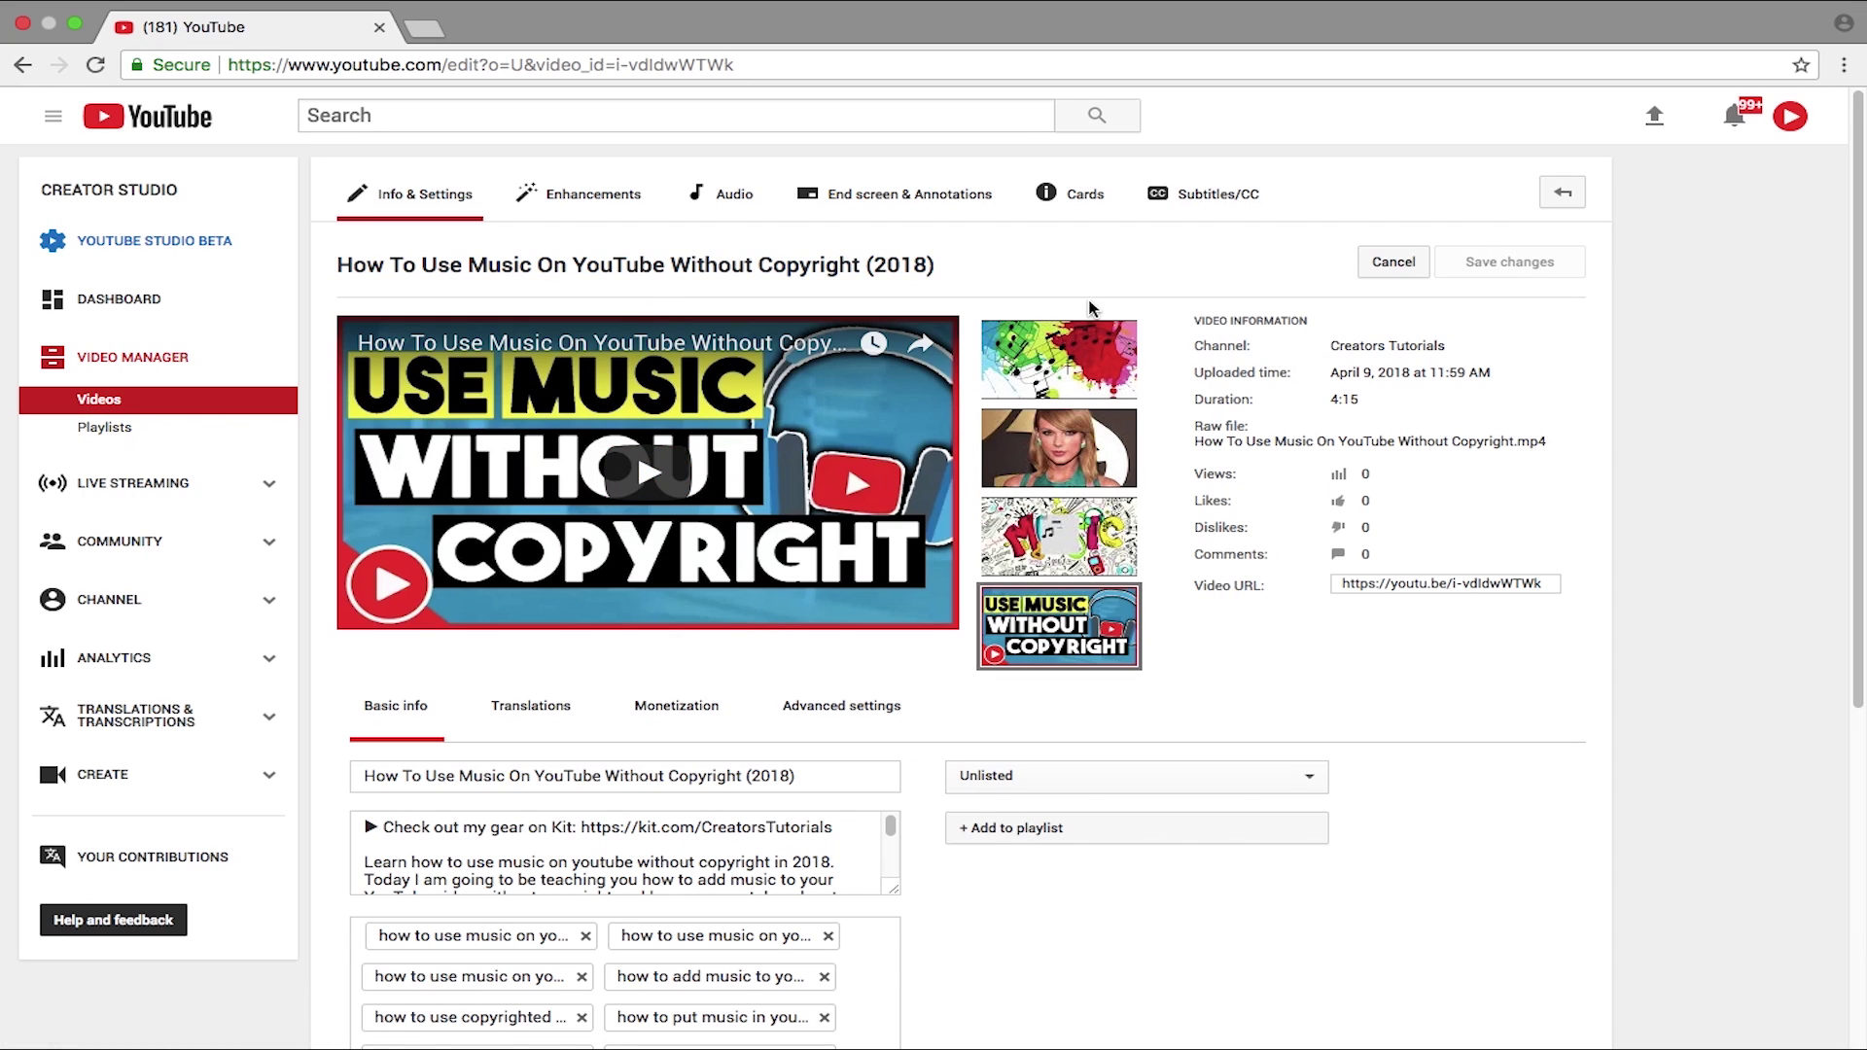
Open the Unlisted video's watch page and copy its address-bar URL to the clipboard
left_click(437, 273)
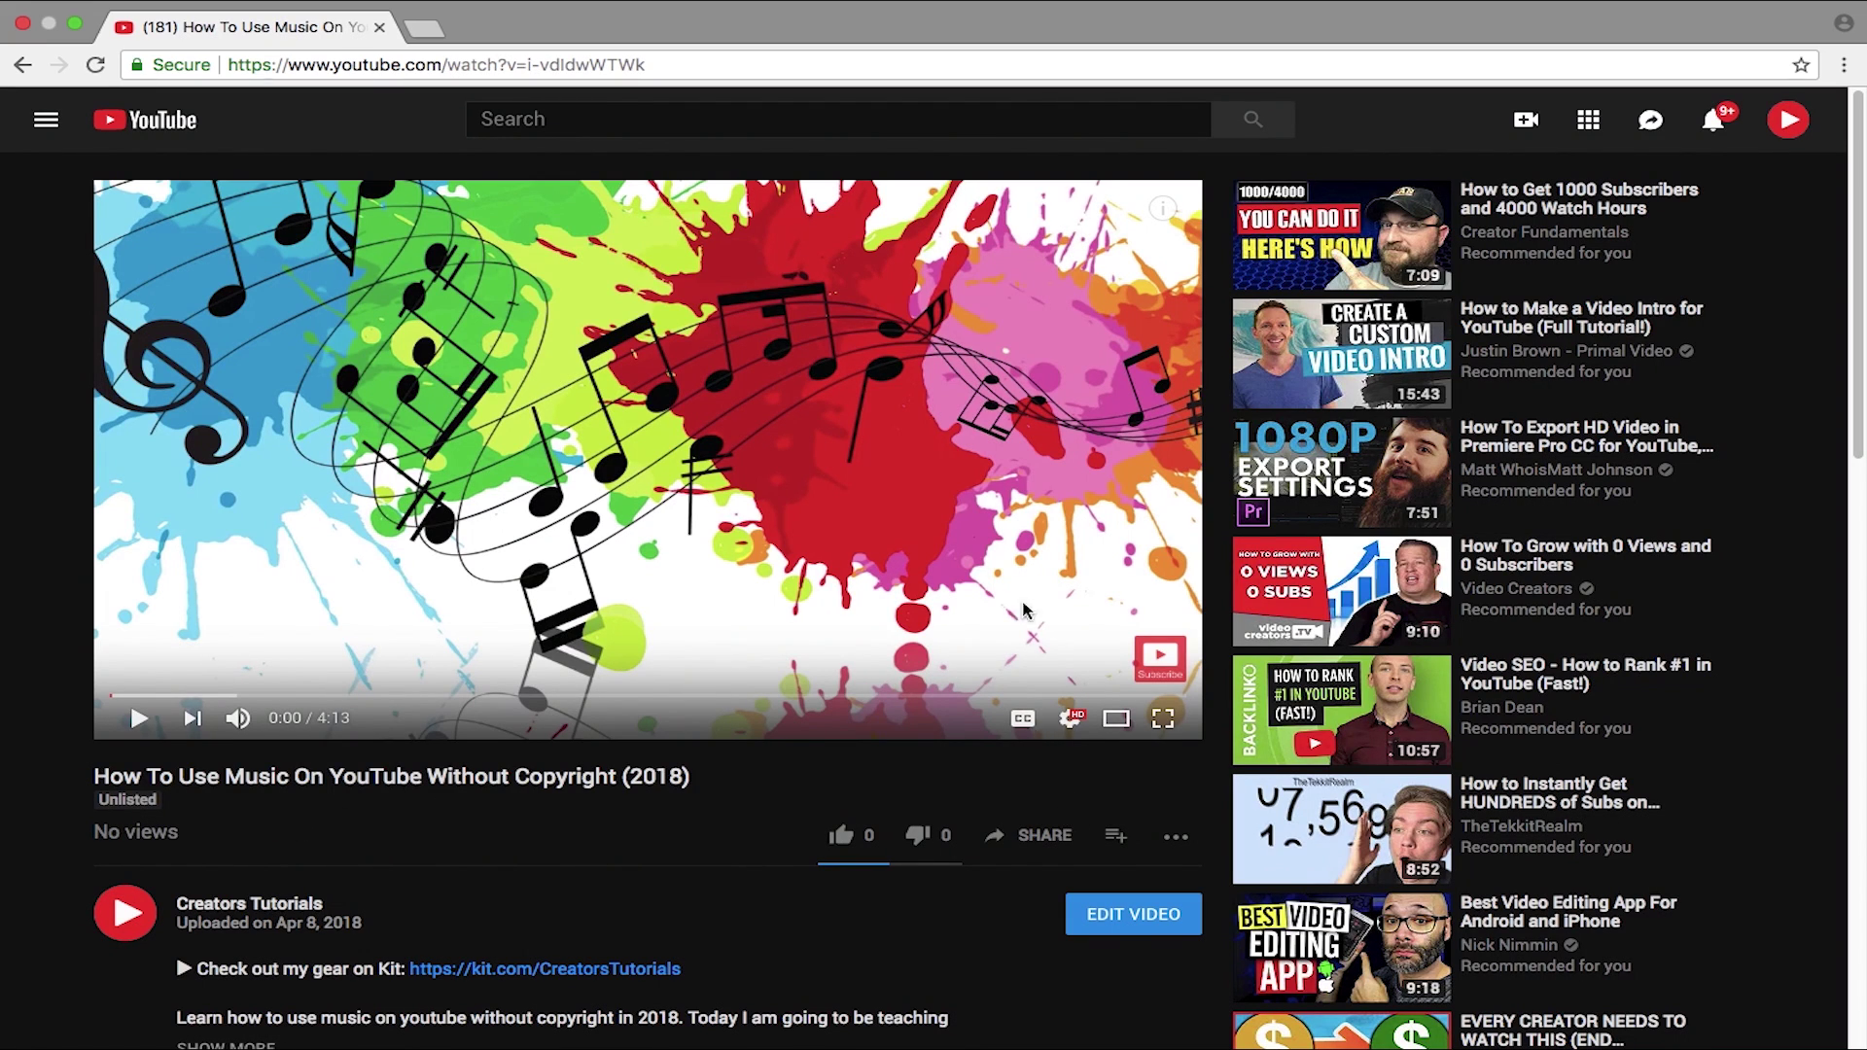
left_click(699, 66)
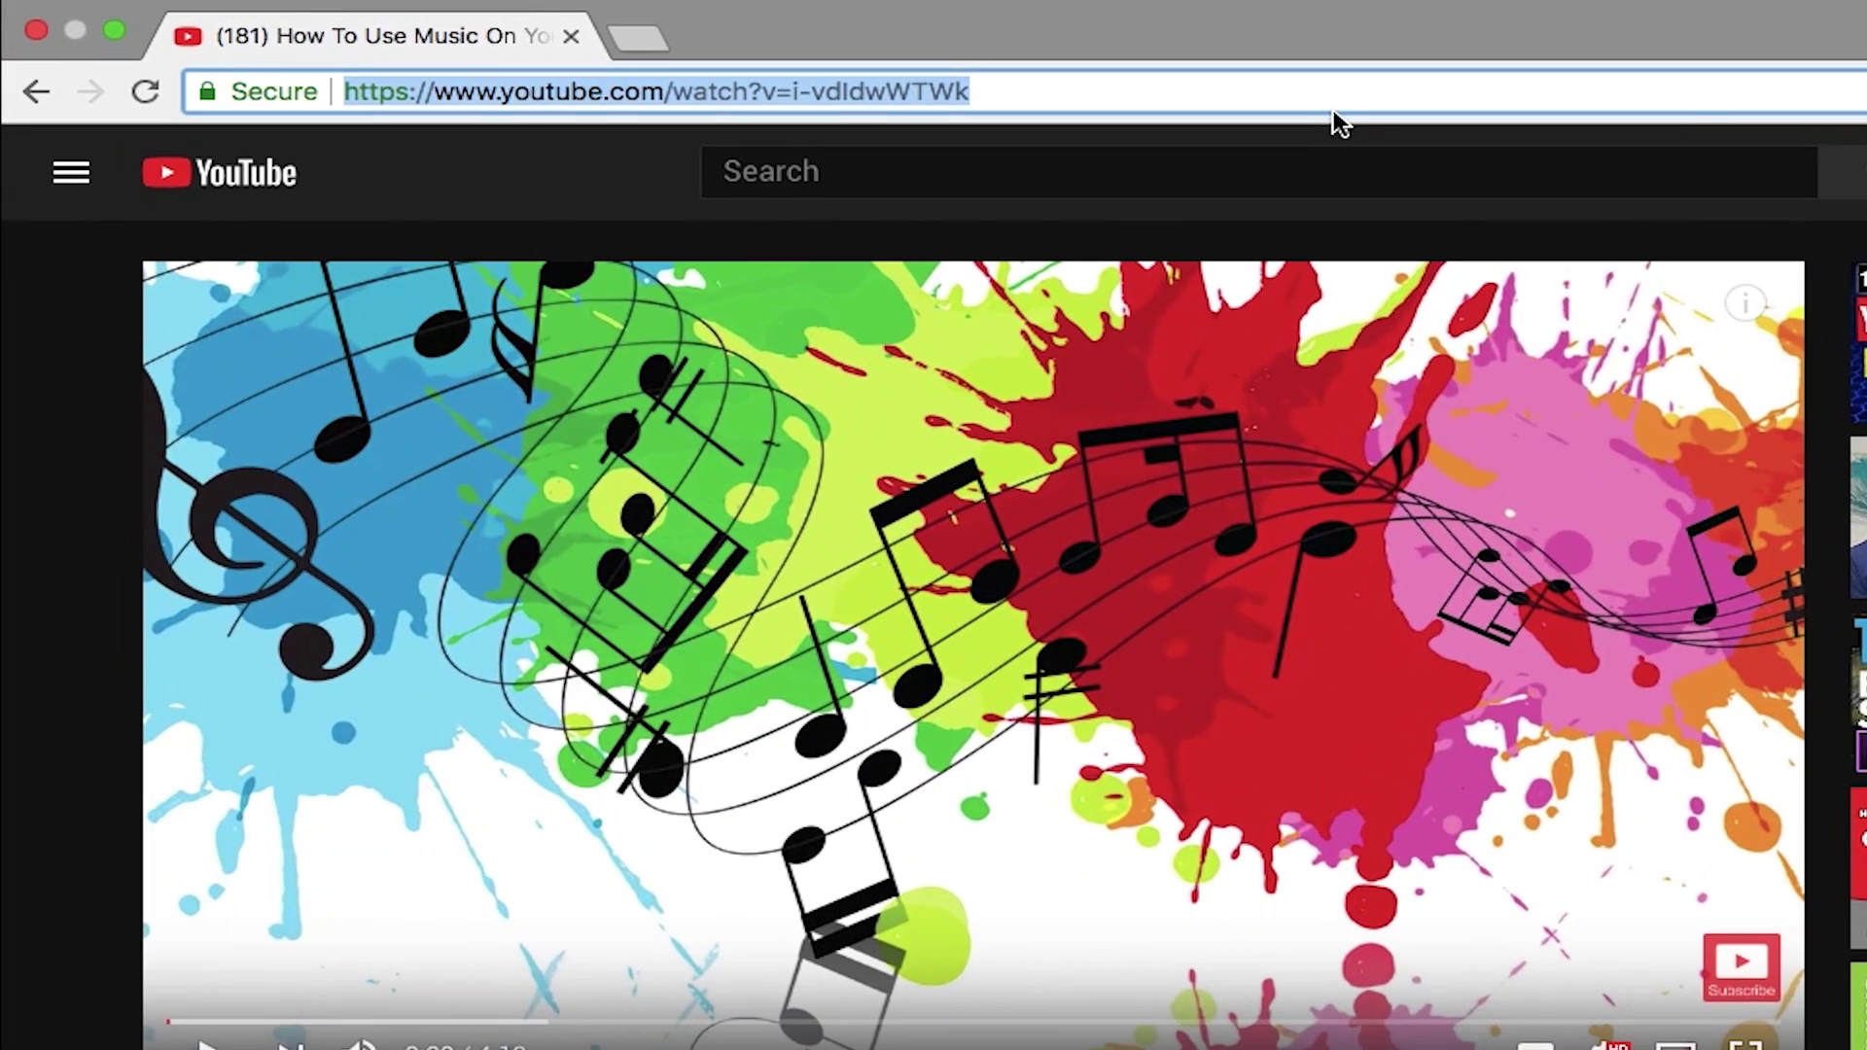
right_click(889, 72)
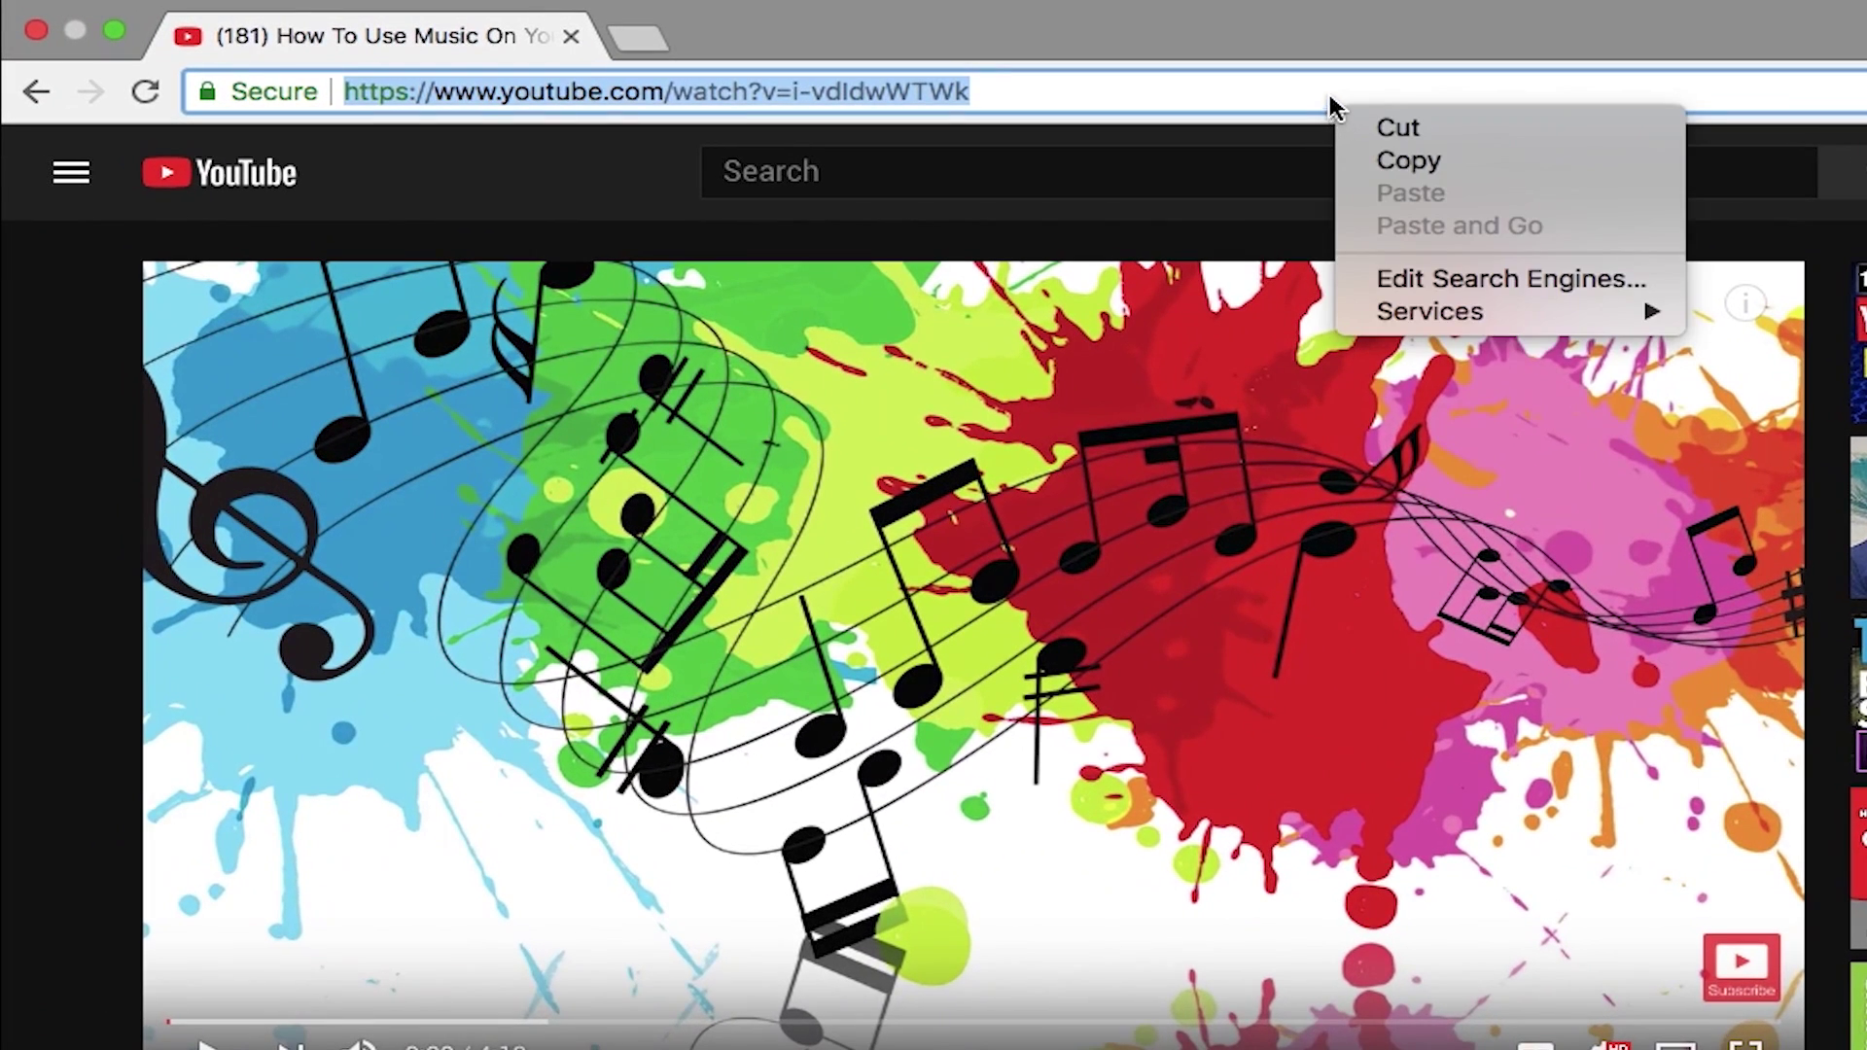
left_click(1387, 165)
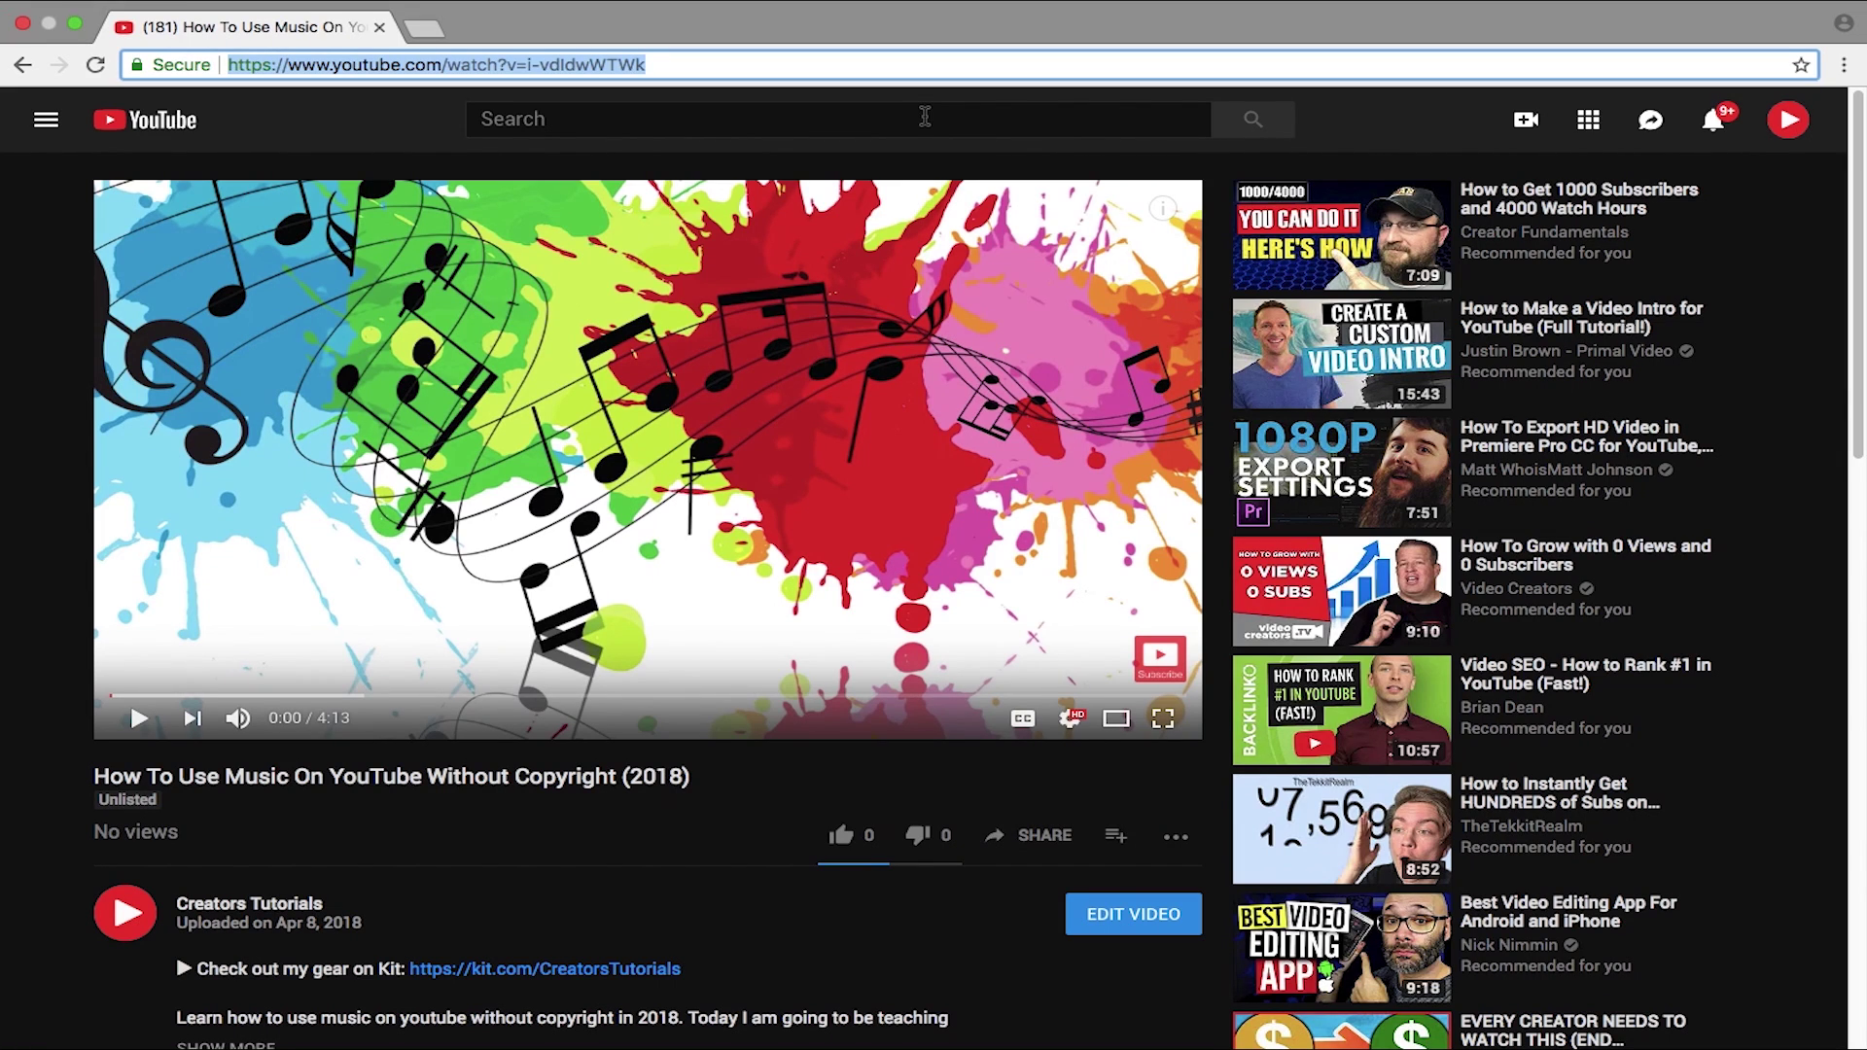